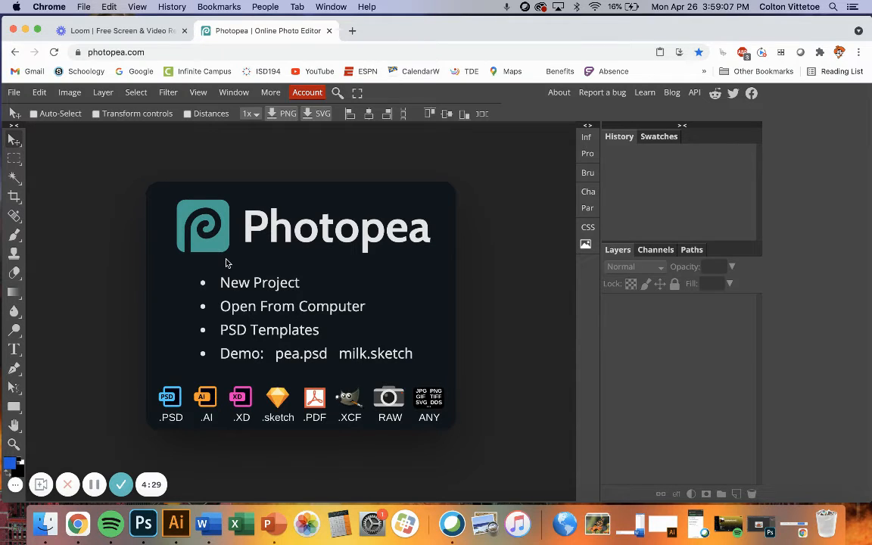
Create a new project 10 in wide and 15 in high at 300 DPI with a white background
left_click(14, 93)
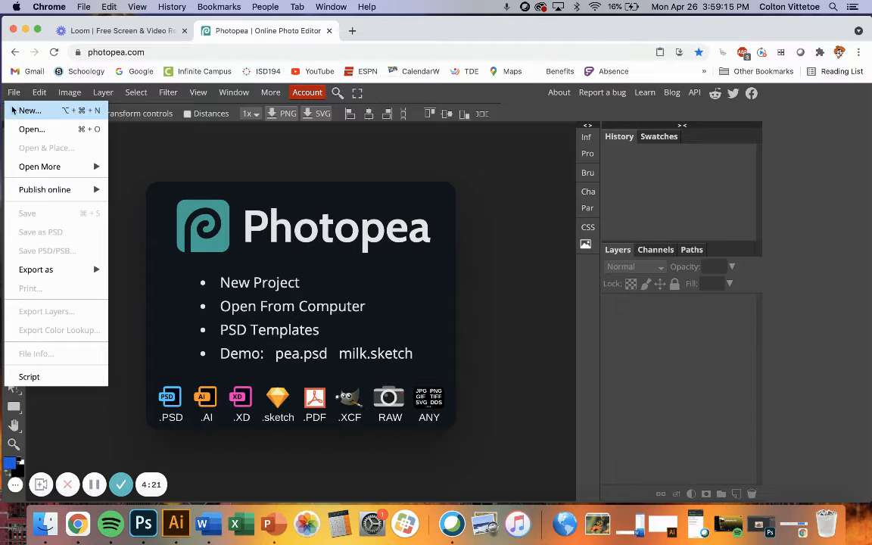
left_click(29, 112)
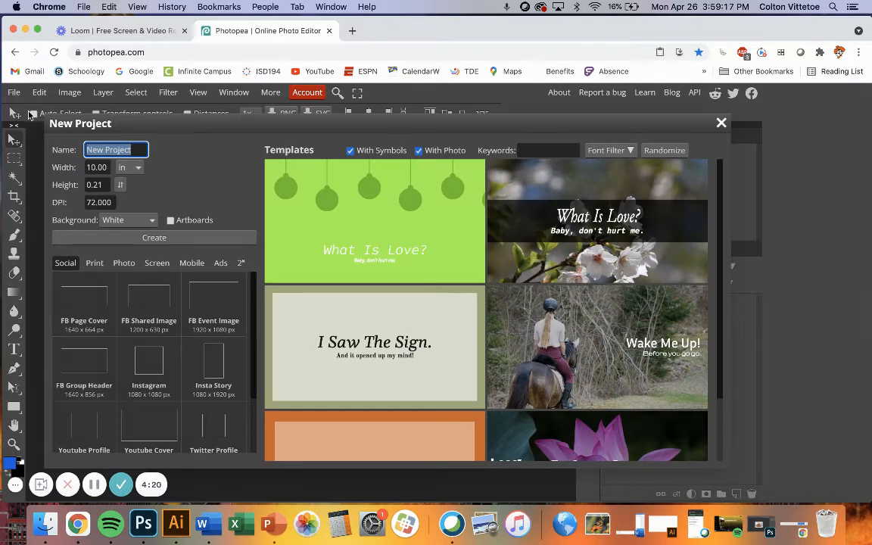
left_click(128, 170)
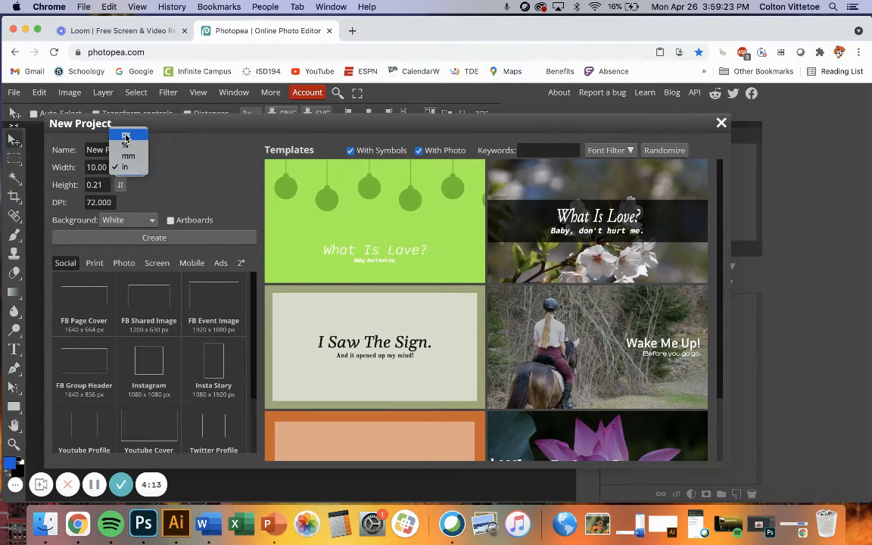
left_click(128, 168)
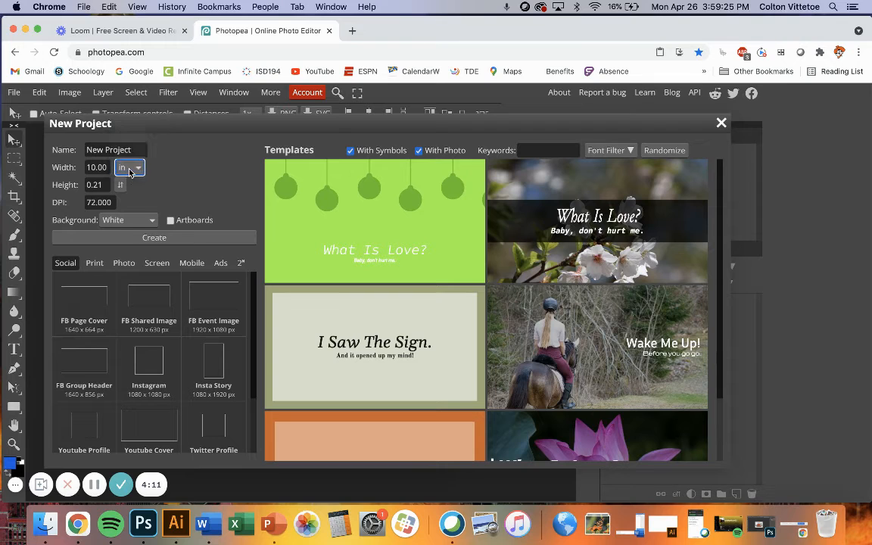
left_click(86, 184)
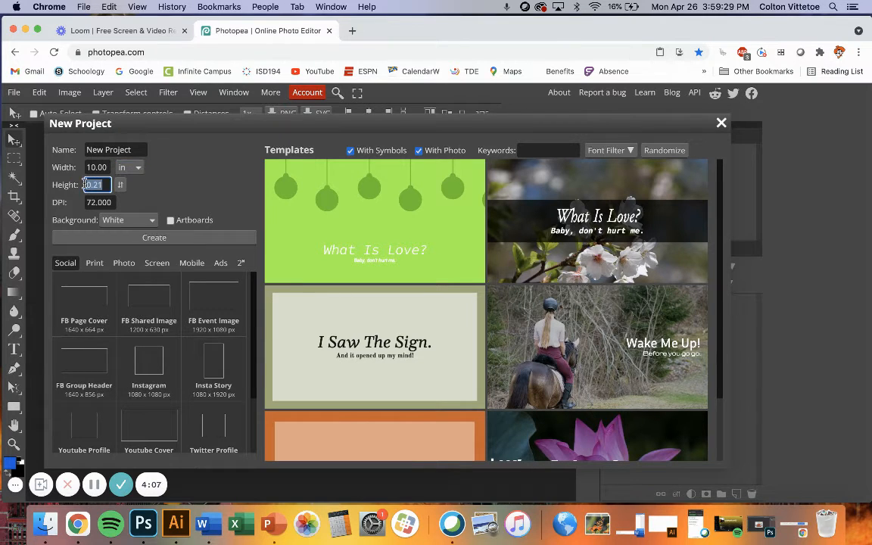
type("15")
left_click(107, 202)
type("300")
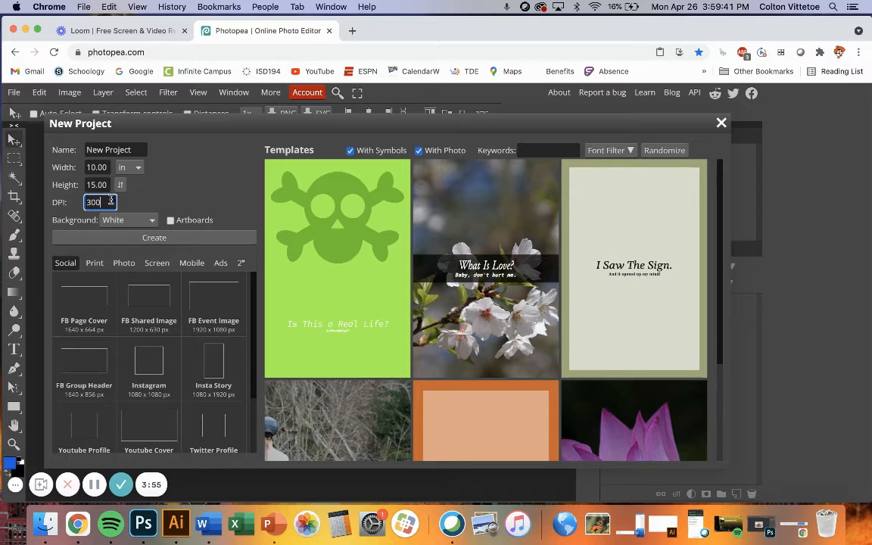
left_click(154, 238)
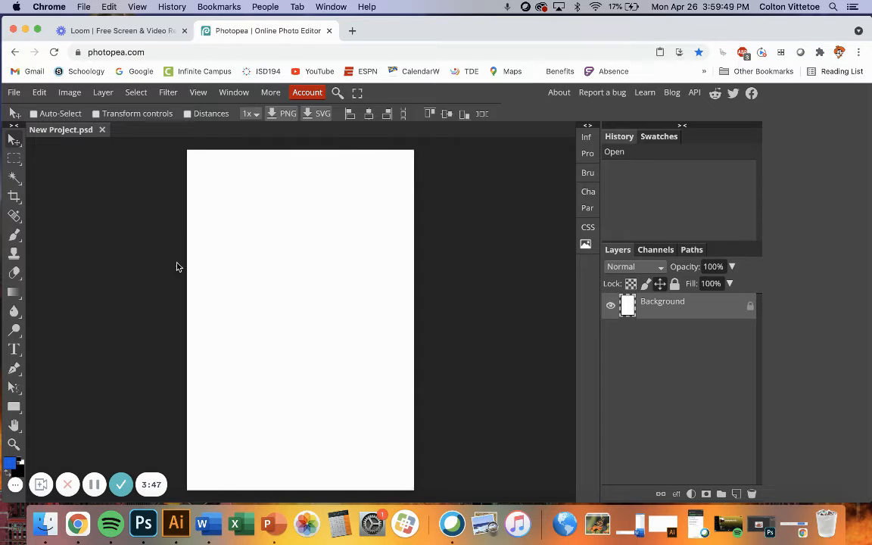
Place the image Duane Allman 900.jpg from the Desktop into the new project
left_click(14, 92)
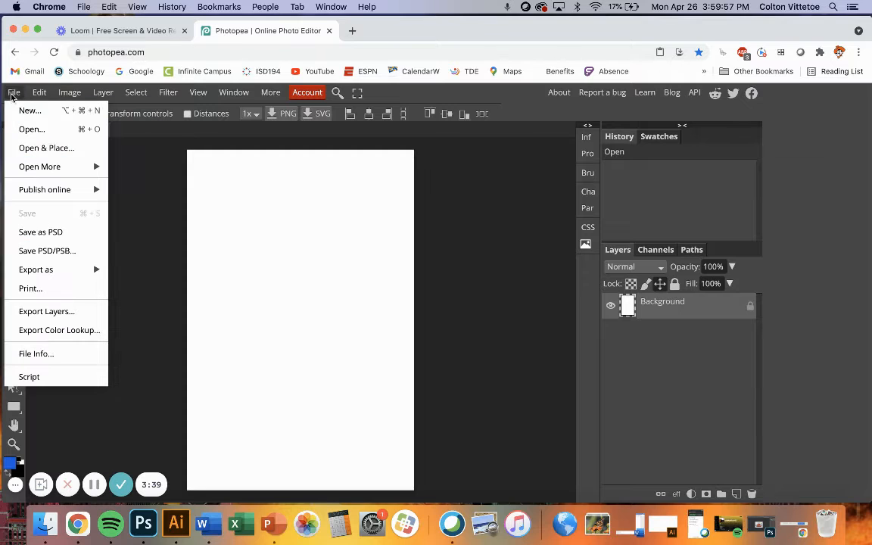
left_click(27, 148)
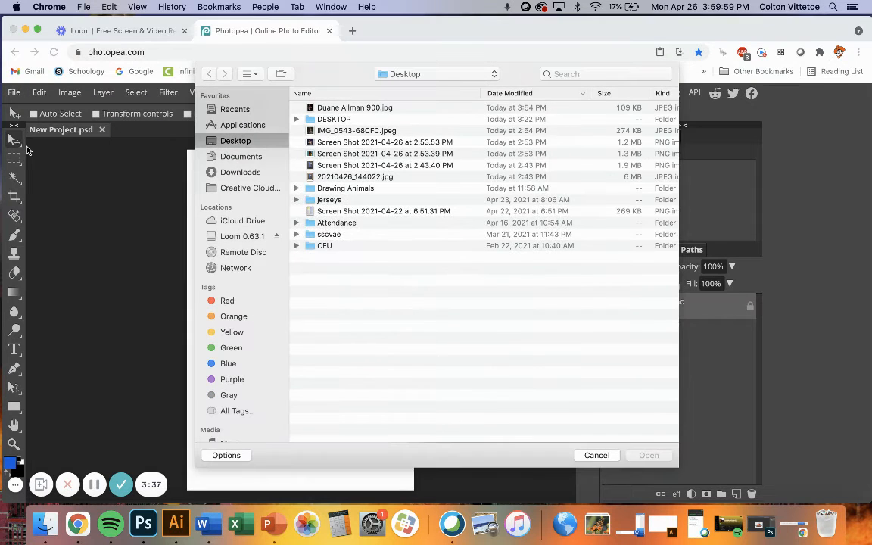
left_click(345, 109)
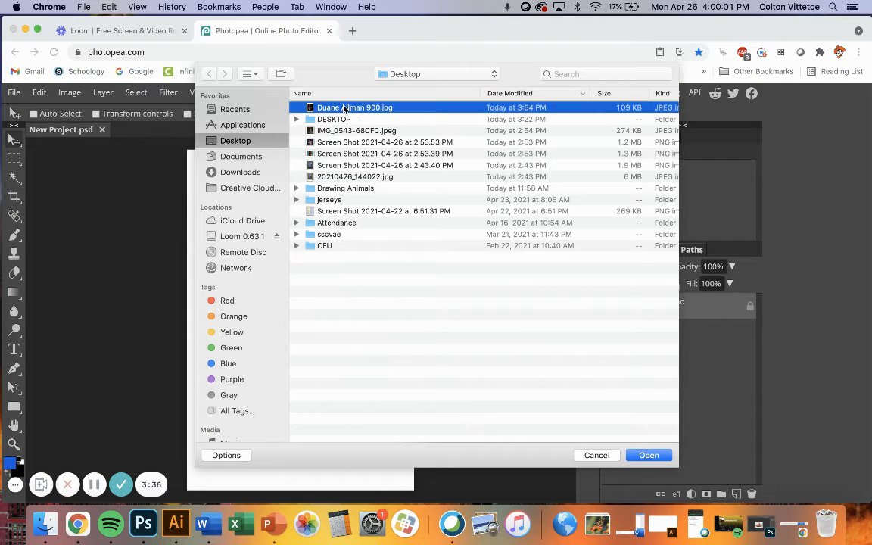
left_click(645, 455)
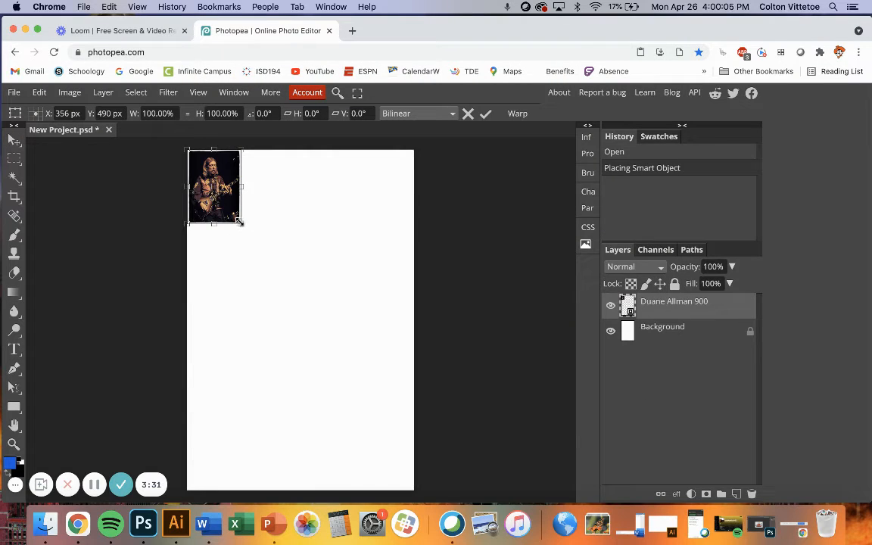
left_click_drag(239, 222, 407, 424)
left_click_drag(375, 384, 376, 385)
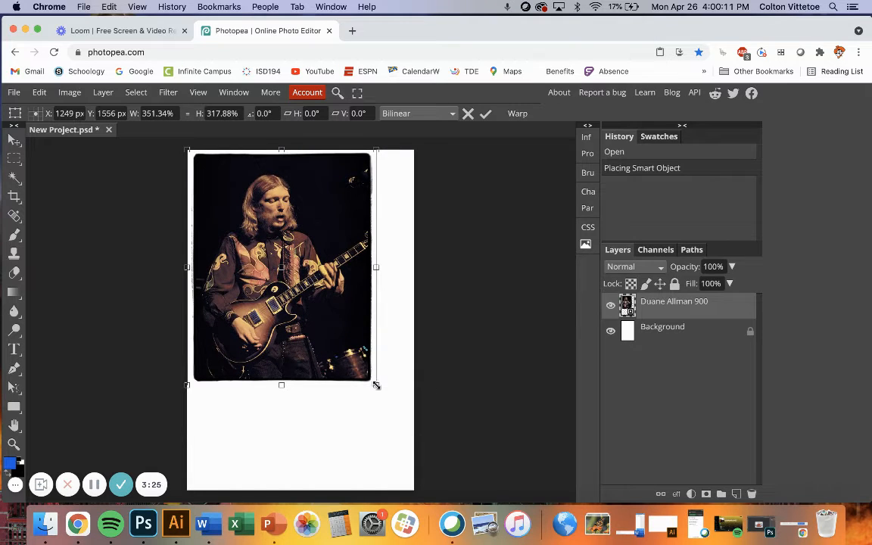
key("super+z")
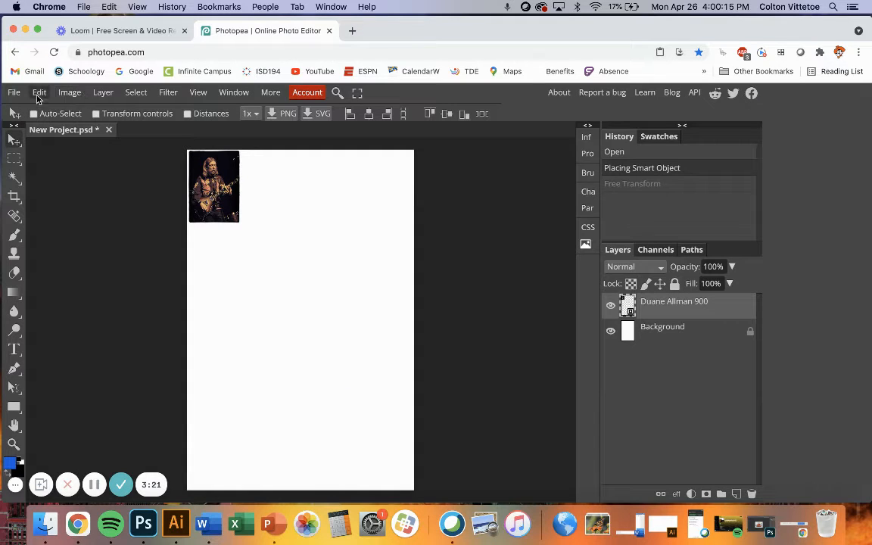
Free-transform the placed photo proportionally to about 489%, position it to fill the whole canvas, and rasterize its layer
left_click(74, 93)
mouse_move(38, 92)
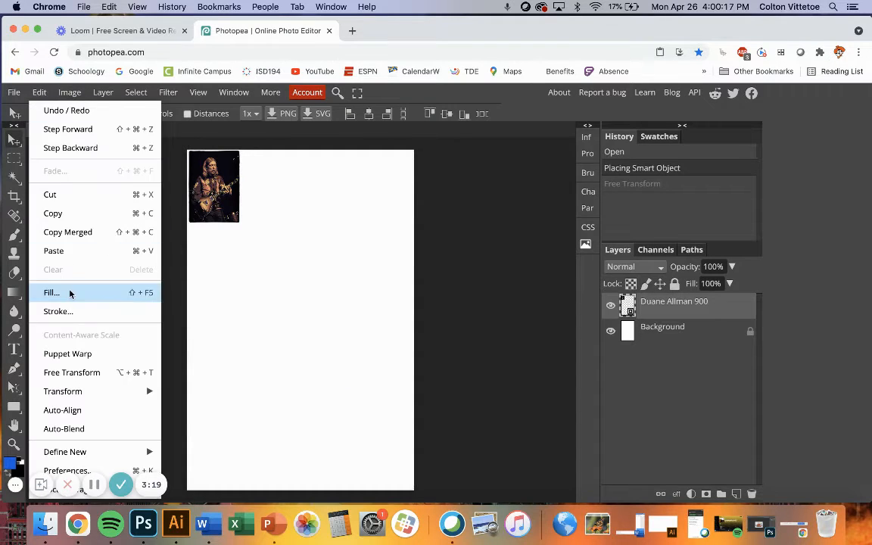
left_click(63, 369)
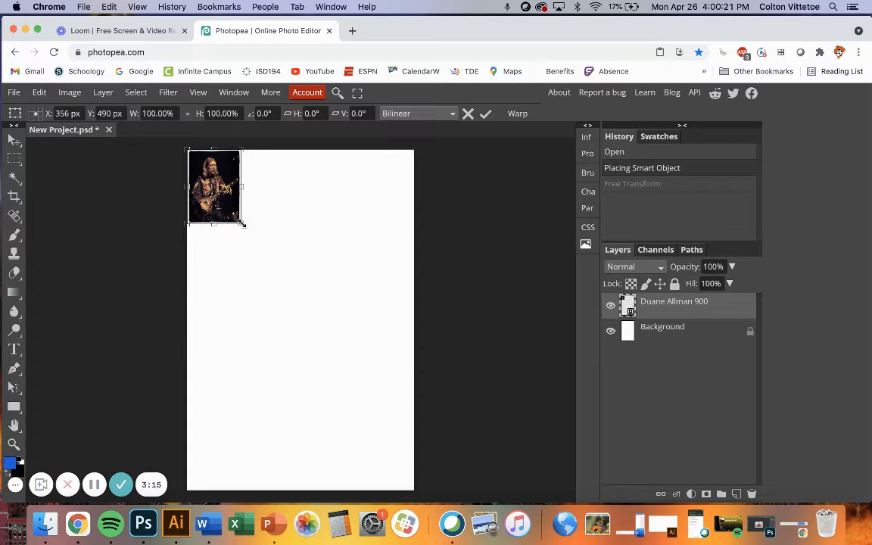
left_click_drag(242, 224, 451, 446)
mouse_move(293, 319)
left_mouse_down()
mouse_move(264, 312)
mouse_move(283, 311)
left_mouse_up()
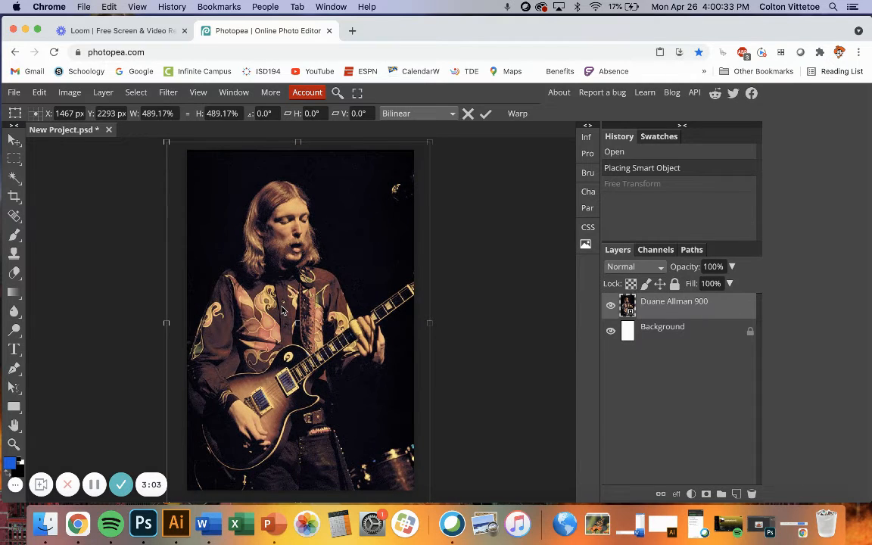
left_click(487, 115)
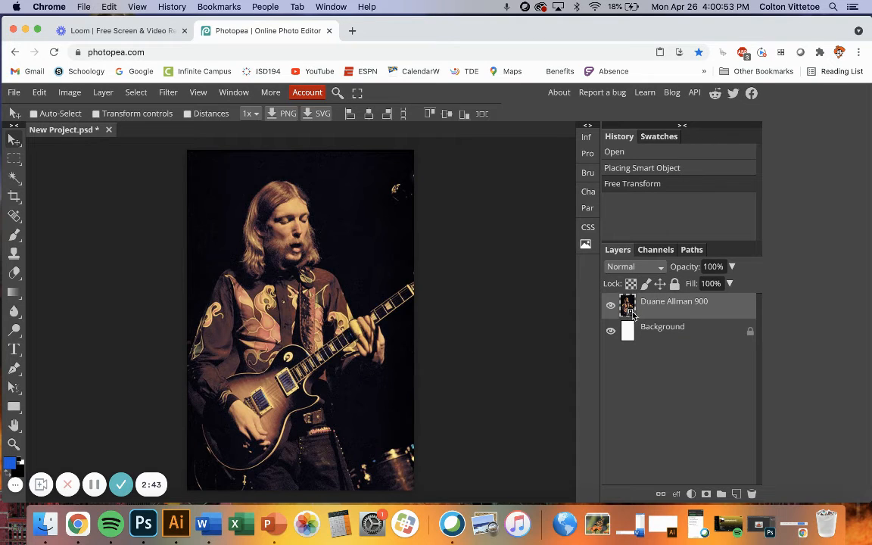
right_click(663, 306)
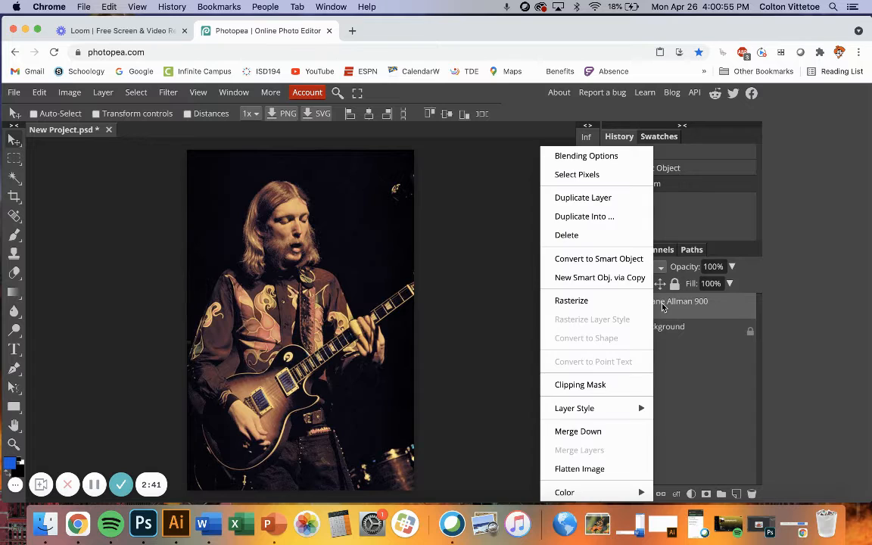
left_click(570, 302)
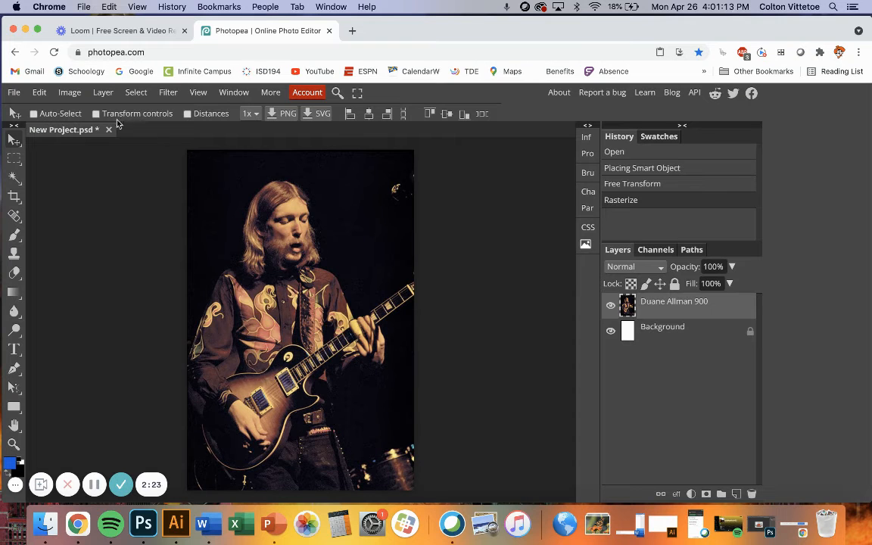
Colorize the photo layer blue with a Hue/Saturation adjustment, using hue -146 and a slightly reduced saturation
left_click(73, 92)
mouse_move(76, 110)
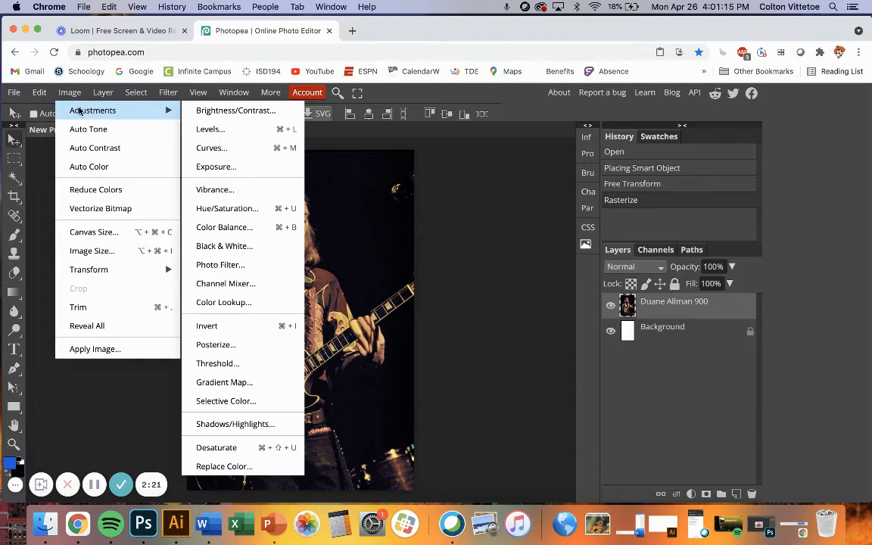
left_click(225, 209)
left_click_drag(220, 187, 592, 142)
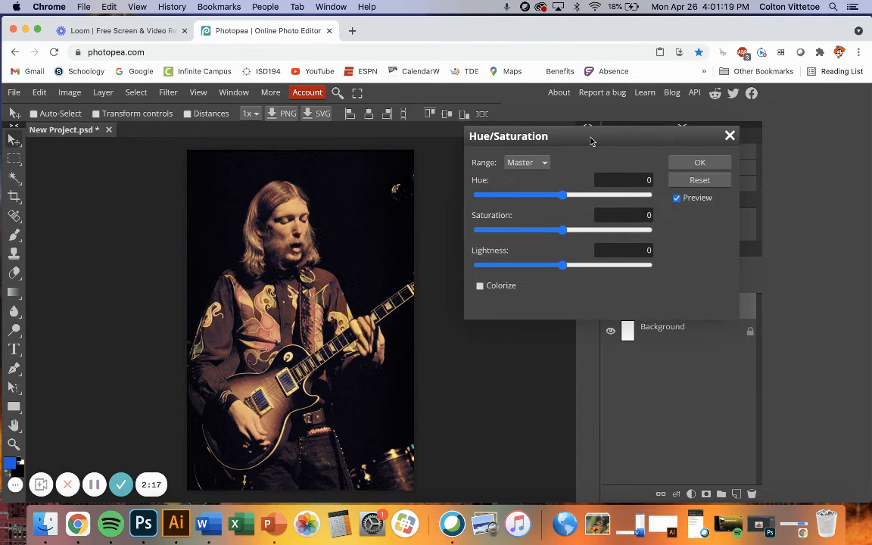
left_click(480, 287)
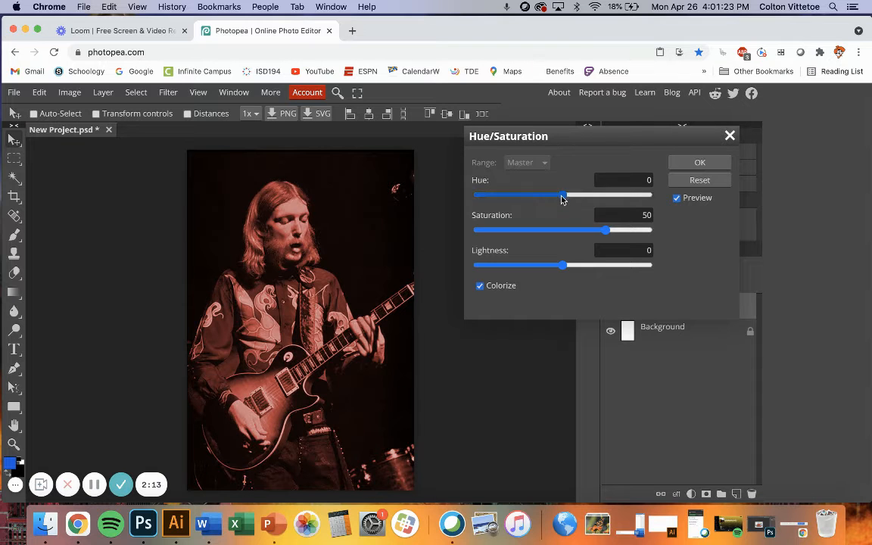
left_click_drag(564, 196, 645, 196)
left_click_drag(536, 198, 494, 196)
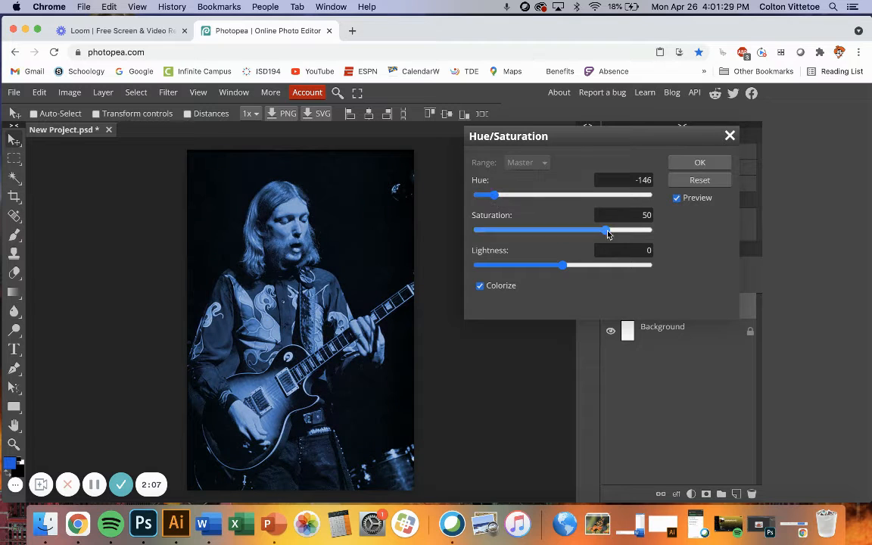
left_click_drag(606, 230, 587, 234)
left_click(699, 164)
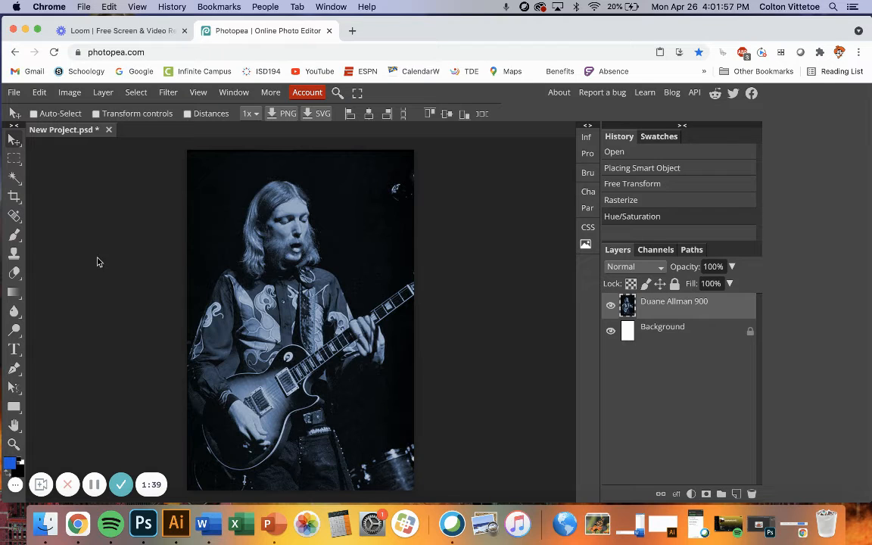
Try clearing a rectangular selection in the photo's upper-left corner, and undo the clearing
left_click(13, 158)
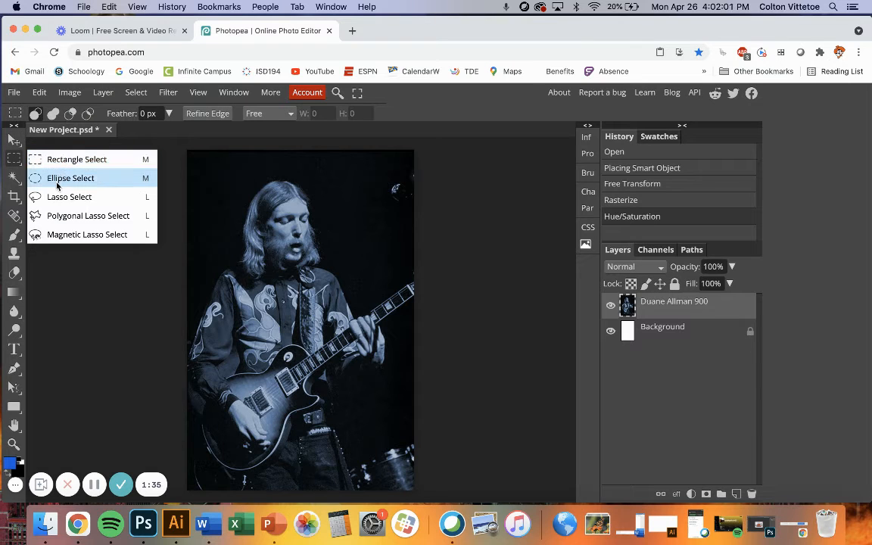
left_click(74, 159)
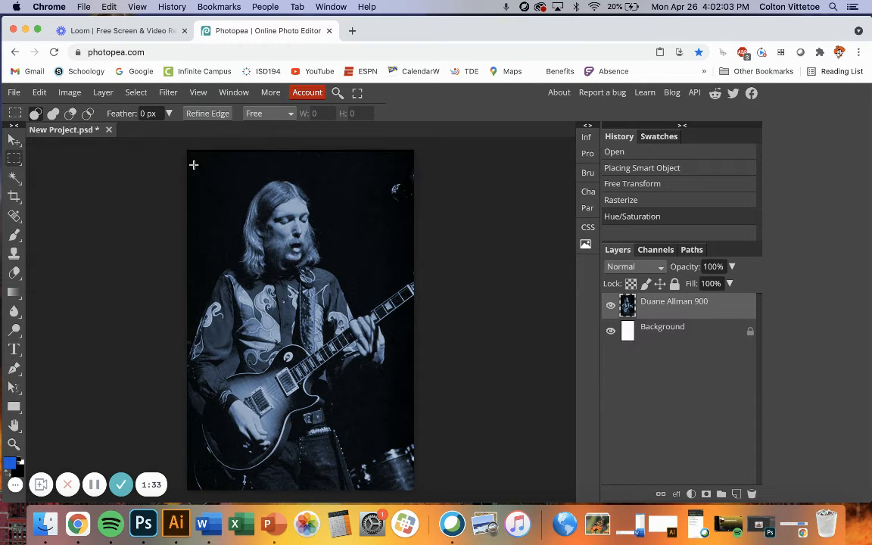
left_click_drag(195, 157, 272, 197)
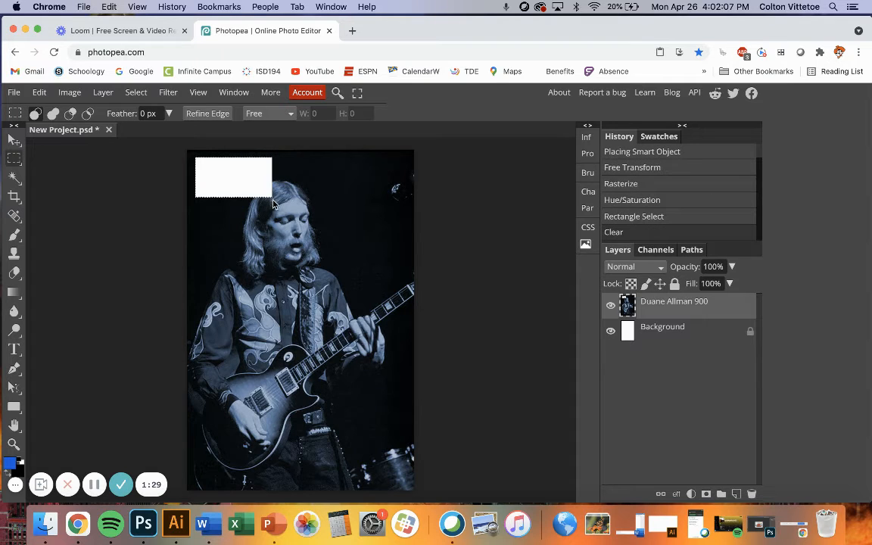
key("super+z")
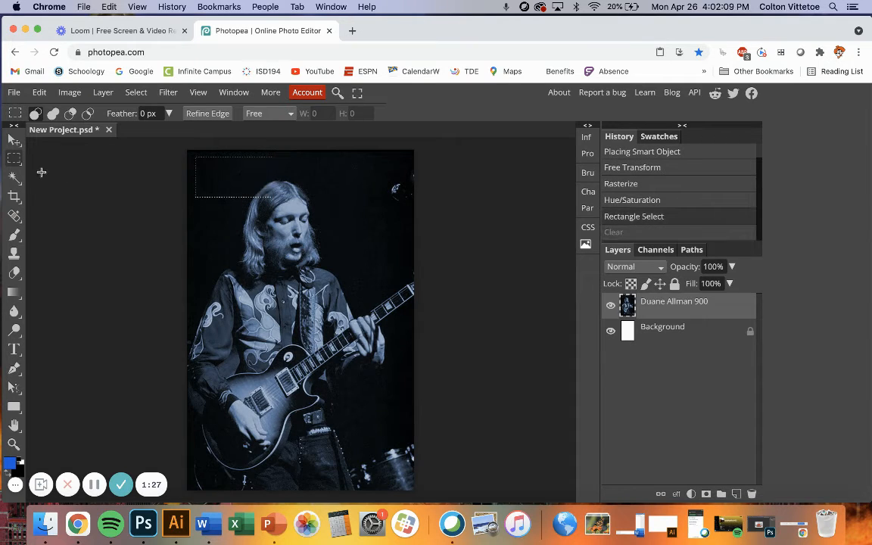
Try clearing a freehand Lasso selection in the dark area beside the guitarist's head, undo the clearing and deselect
right_click(17, 150)
left_click(57, 197)
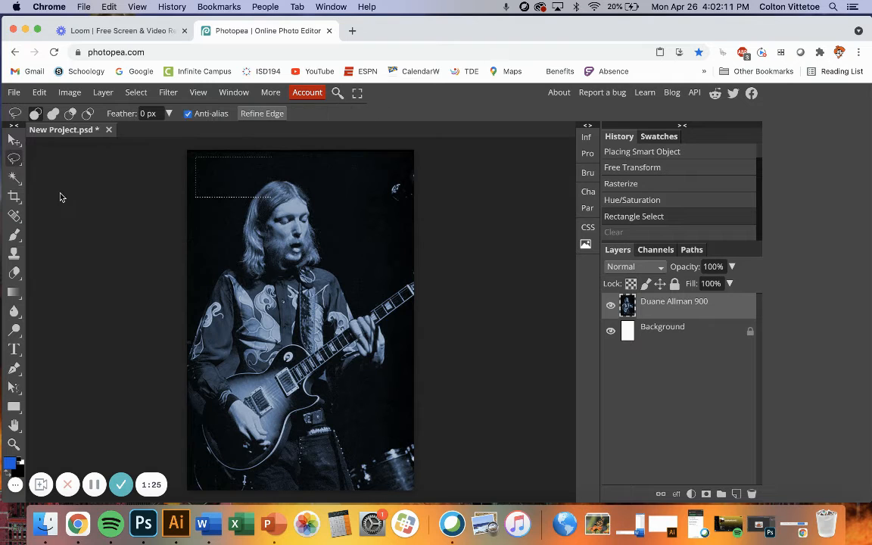
mouse_move(363, 180)
left_mouse_down()
mouse_move(335, 179)
mouse_move(330, 232)
mouse_move(368, 236)
mouse_move(373, 270)
mouse_move(401, 264)
mouse_move(382, 216)
mouse_move(368, 181)
left_mouse_up()
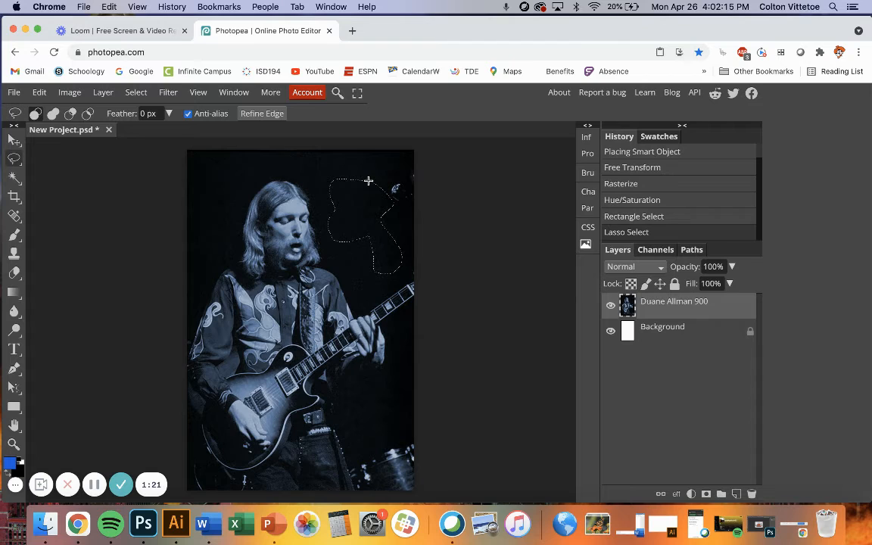
key("Delete")
key("super+z")
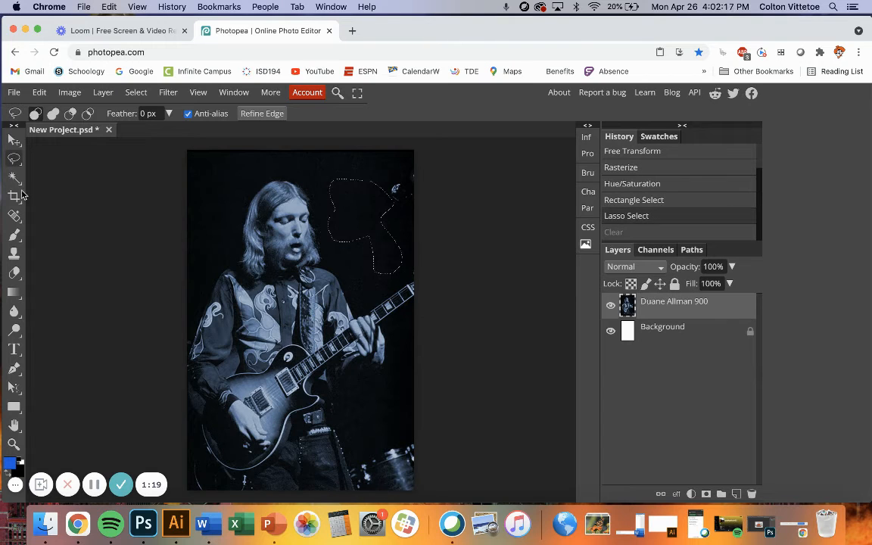
key("super+d")
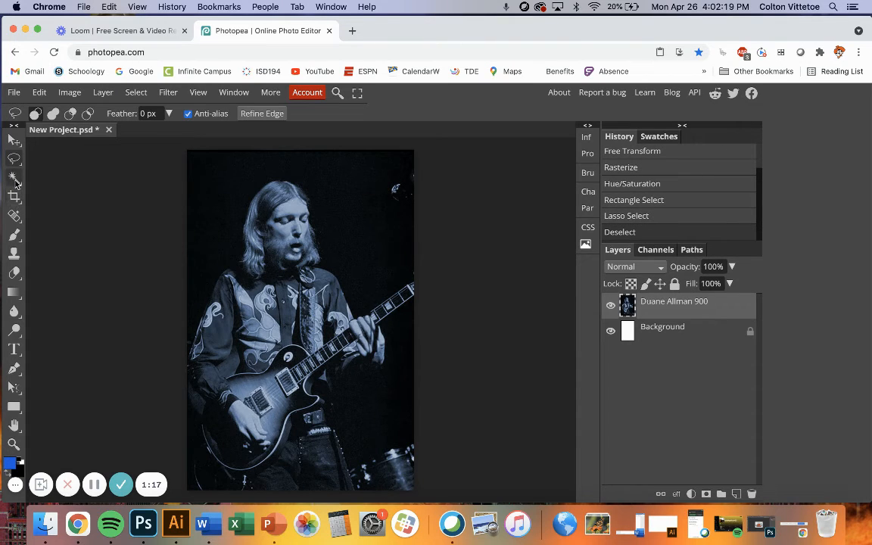
Select the dark background around the guitarist with the Magic Wand at tolerance 16, contiguous
right_click(15, 179)
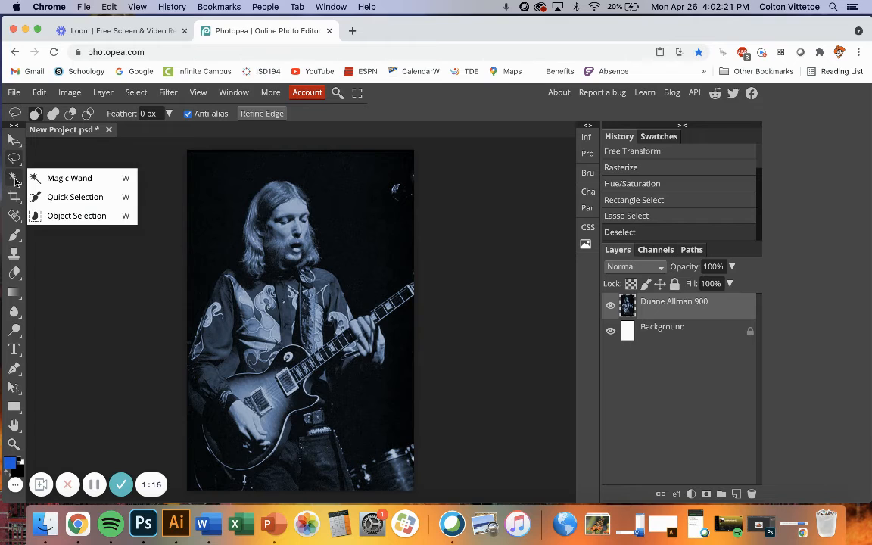
left_click(57, 180)
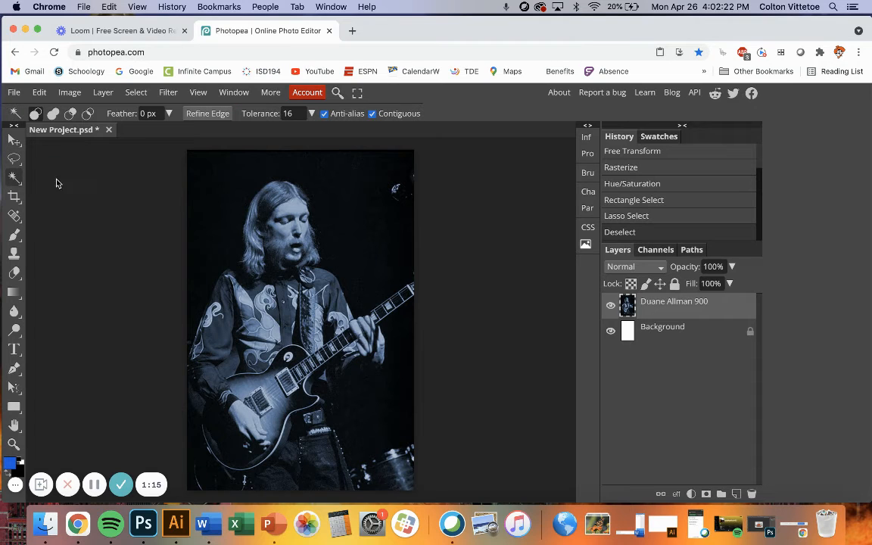
left_click(224, 207)
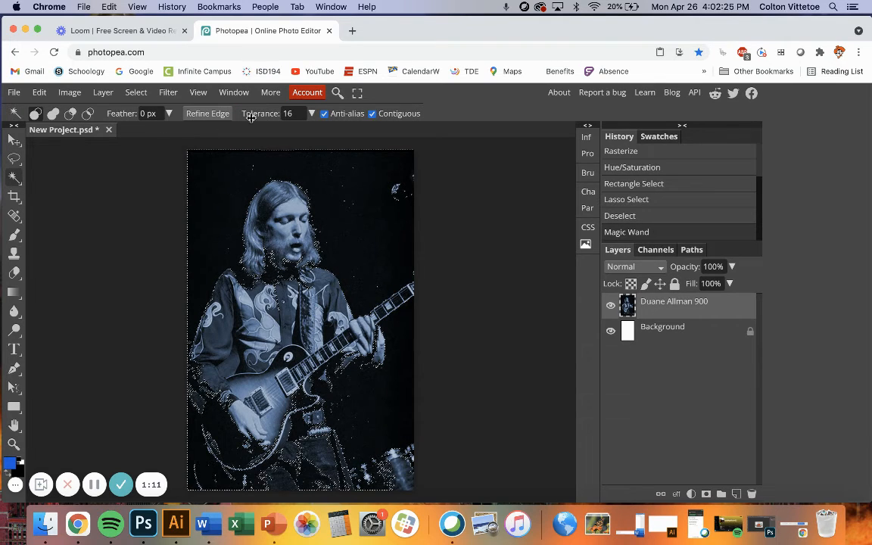
Raise the Magic Wand tolerance to 70, drop the current selection and reselect the dark background beside the guitarist's head
left_click(288, 113)
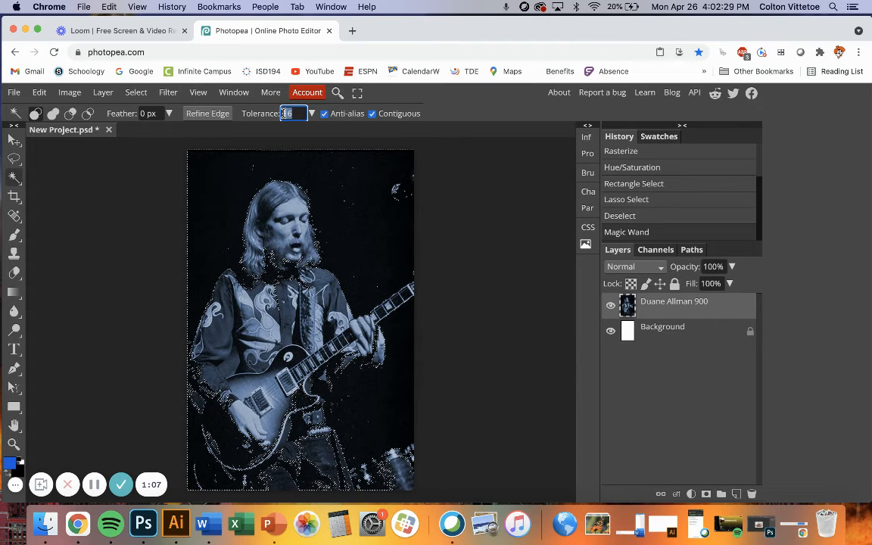
type("30")
left_click_drag(292, 113, 281, 113)
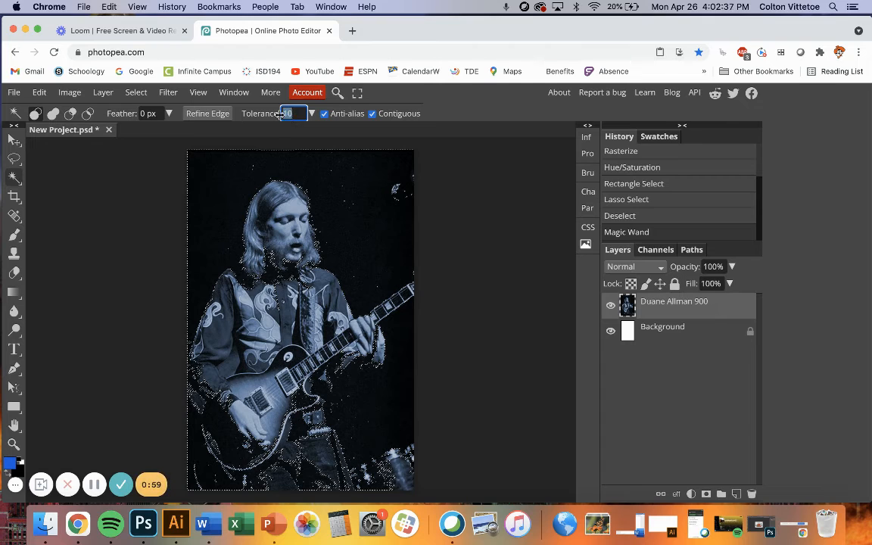
type("70")
key("super+d")
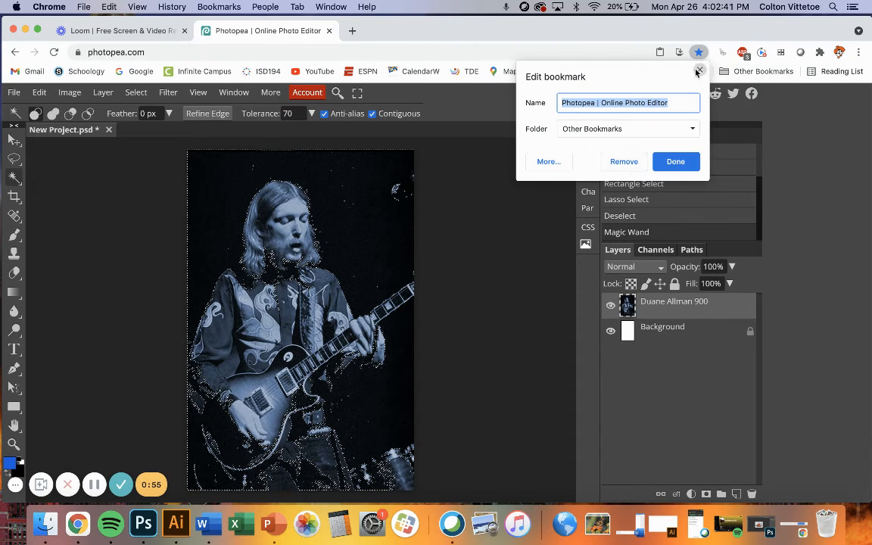
key("Escape")
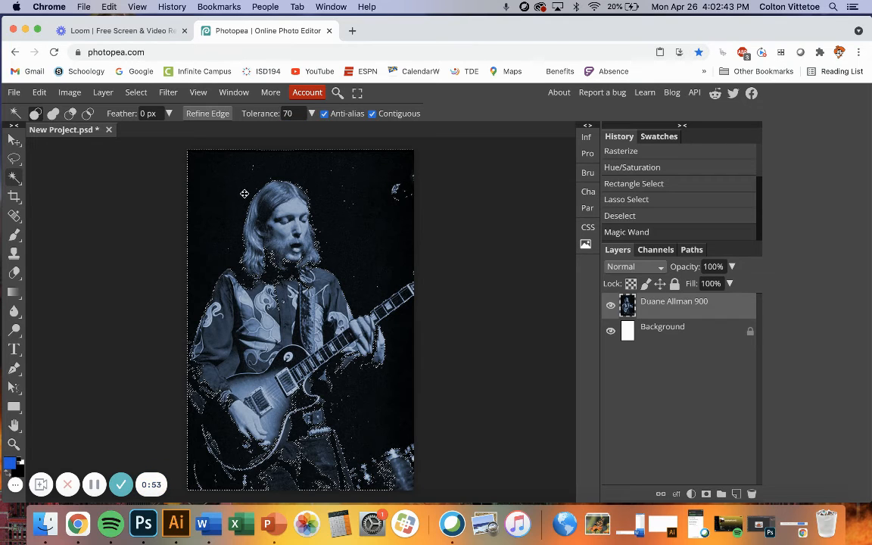
key("ctrl+d")
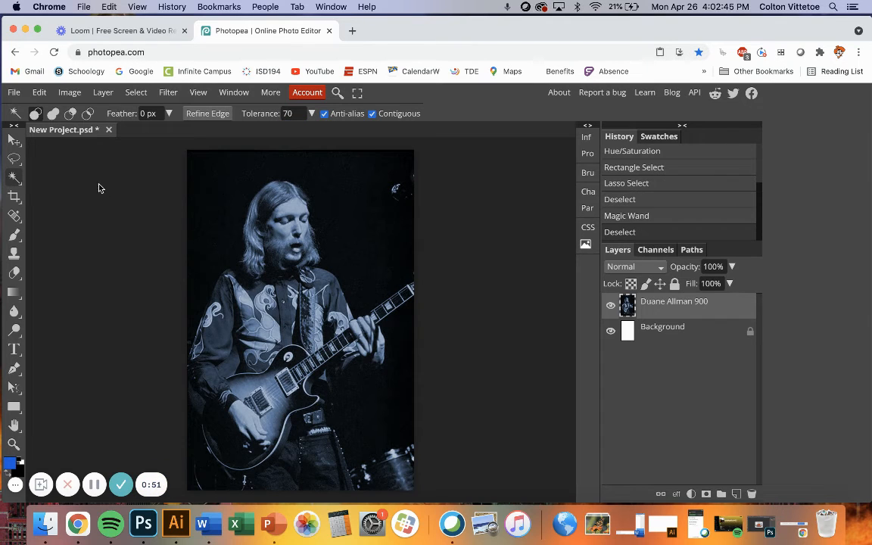
left_click(224, 202)
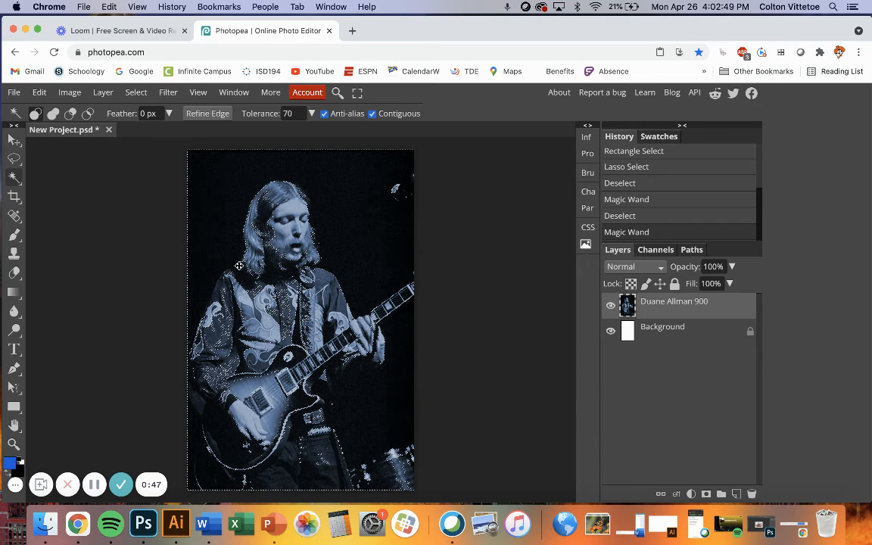
Lower the Magic Wand tolerance to 10 and select the dark background around the guitarist again
left_click(281, 113)
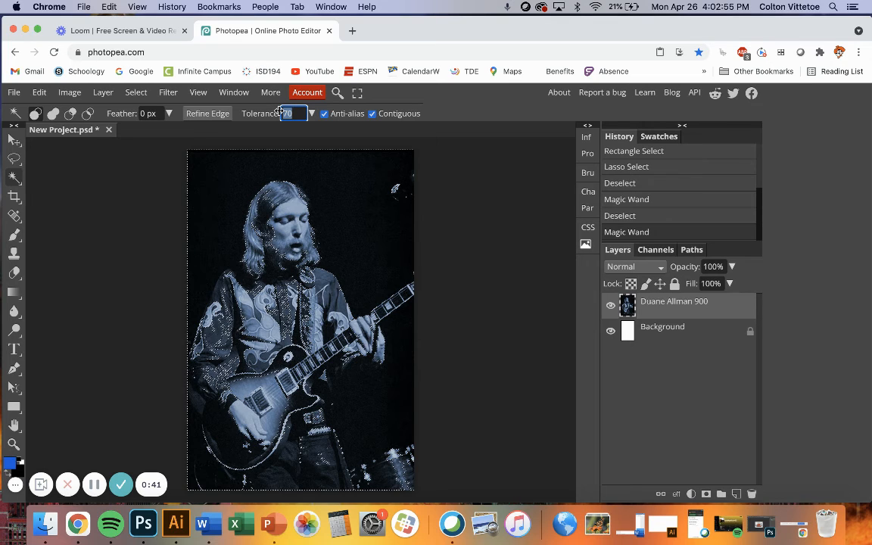
type("10")
left_click(113, 200)
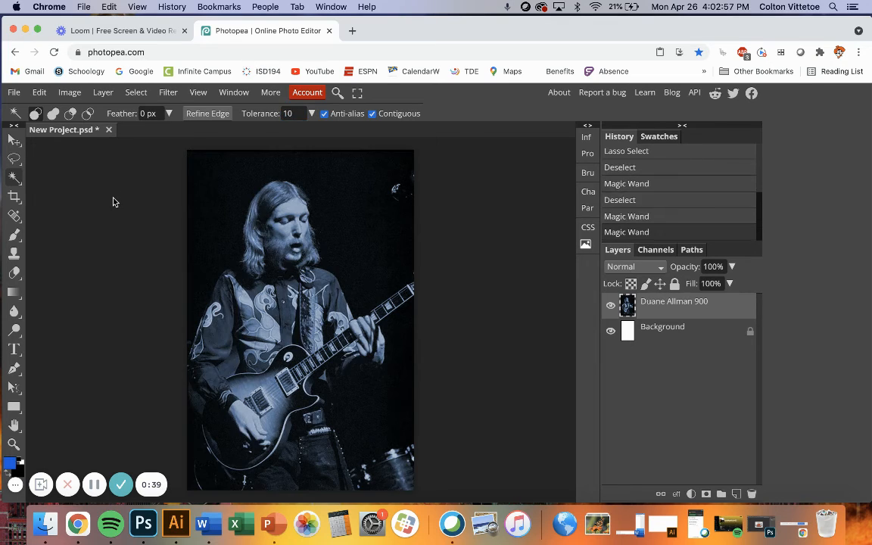
left_click(236, 183)
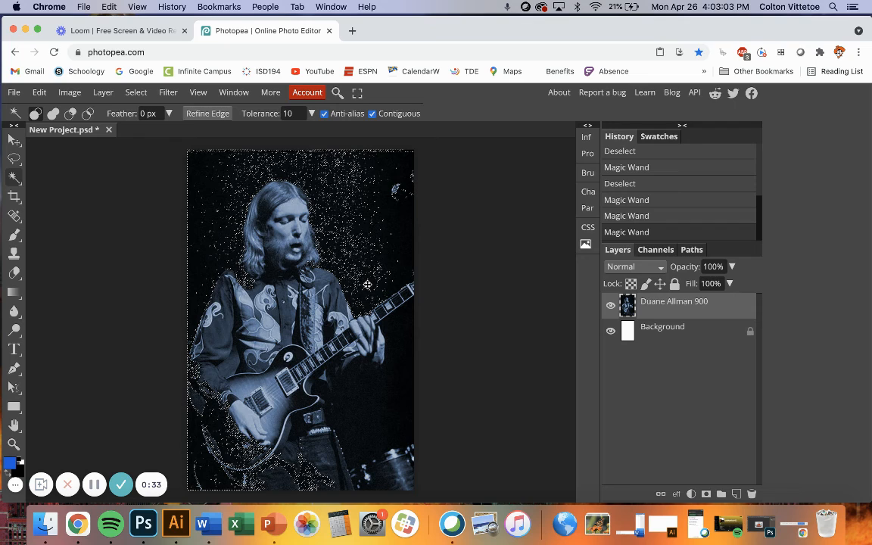
Clear the Magic Wand selection and draw a freehand Lasso selection around the dark background above and beside the guitarist's head
right_click(18, 180)
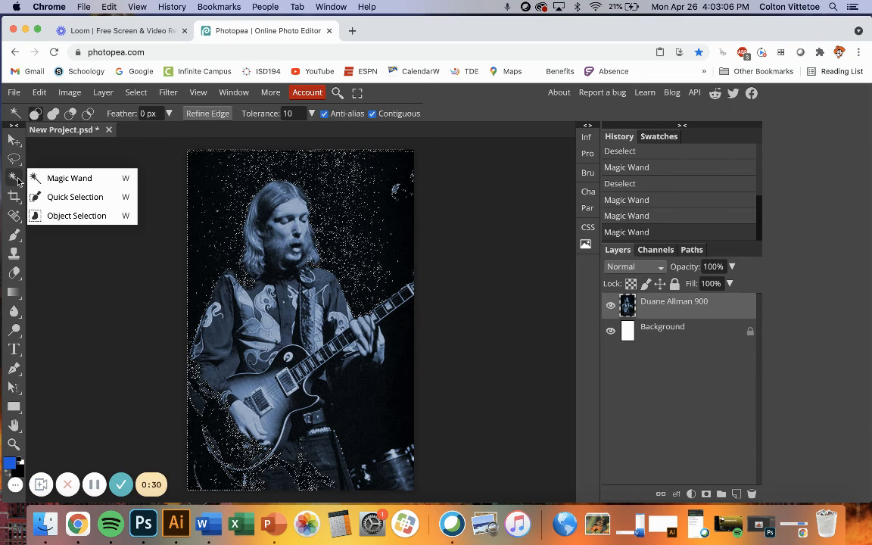
left_click(55, 196)
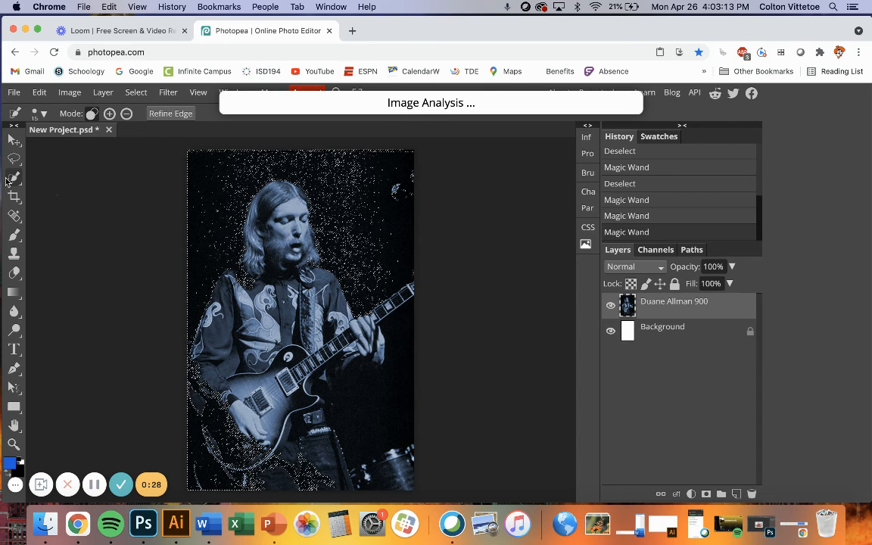
left_click(13, 160)
right_click(13, 160)
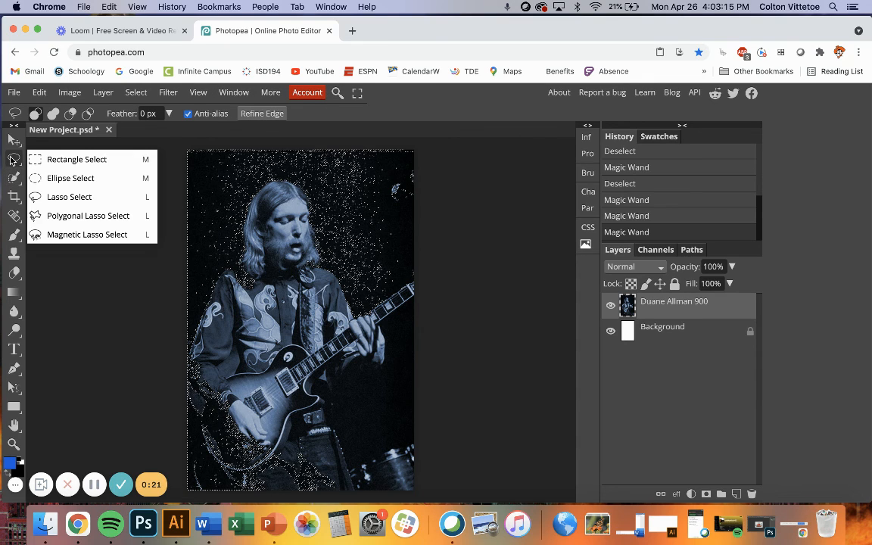
left_click(45, 196)
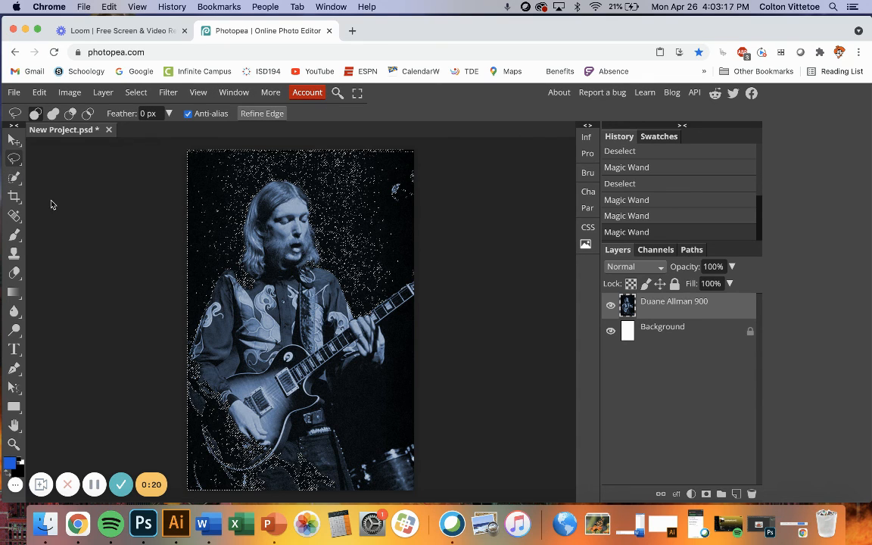
left_click(195, 212)
left_click(178, 193)
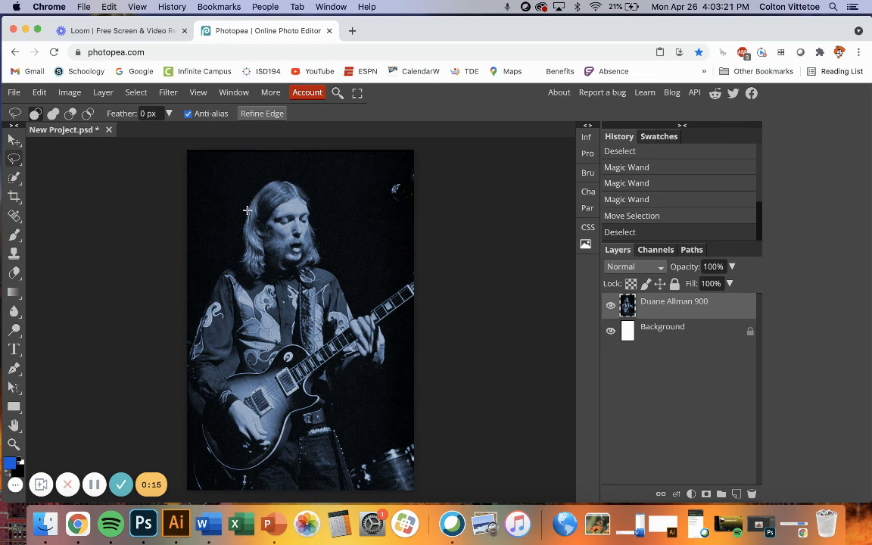
mouse_move(244, 248)
left_mouse_down()
mouse_move(205, 294)
mouse_move(172, 251)
mouse_move(169, 178)
mouse_move(180, 152)
mouse_move(203, 139)
mouse_move(351, 137)
mouse_move(403, 163)
mouse_move(391, 223)
mouse_move(369, 233)
mouse_move(294, 185)
mouse_move(252, 202)
left_mouse_up()
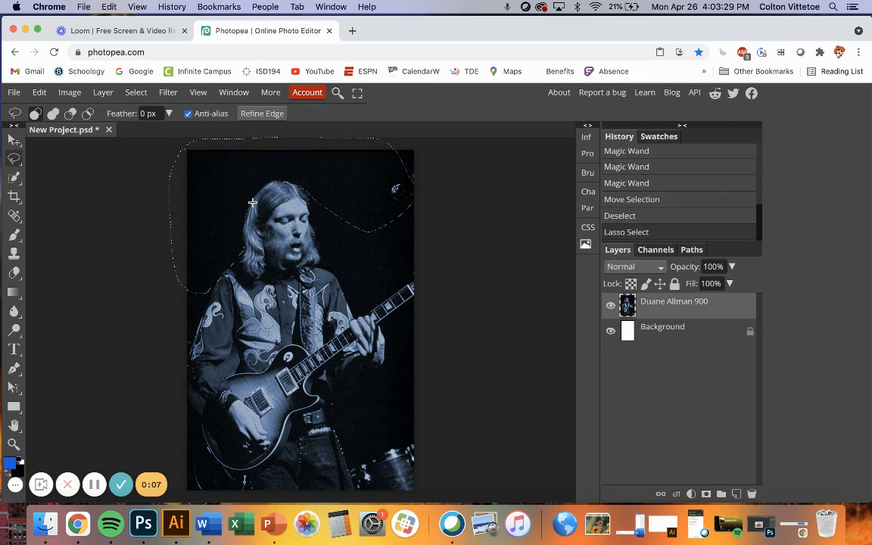